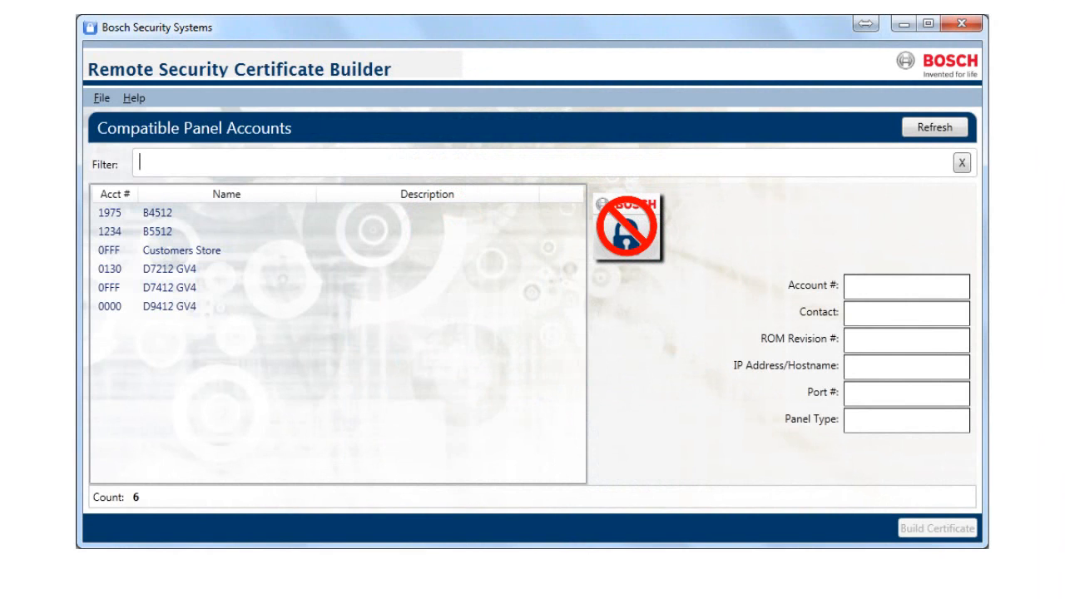
pyautogui.hotkey('alt', 'h')
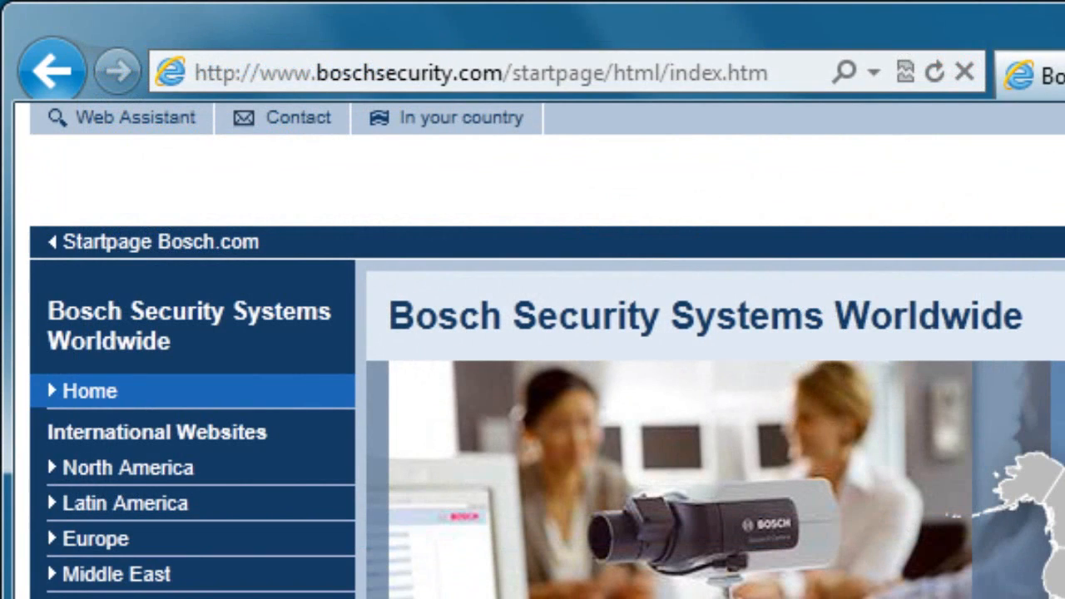
# - Go to remotebuilder.conettix.com in the browser and install the Remote Security Certificate Builder
pyautogui.click(623, 63)
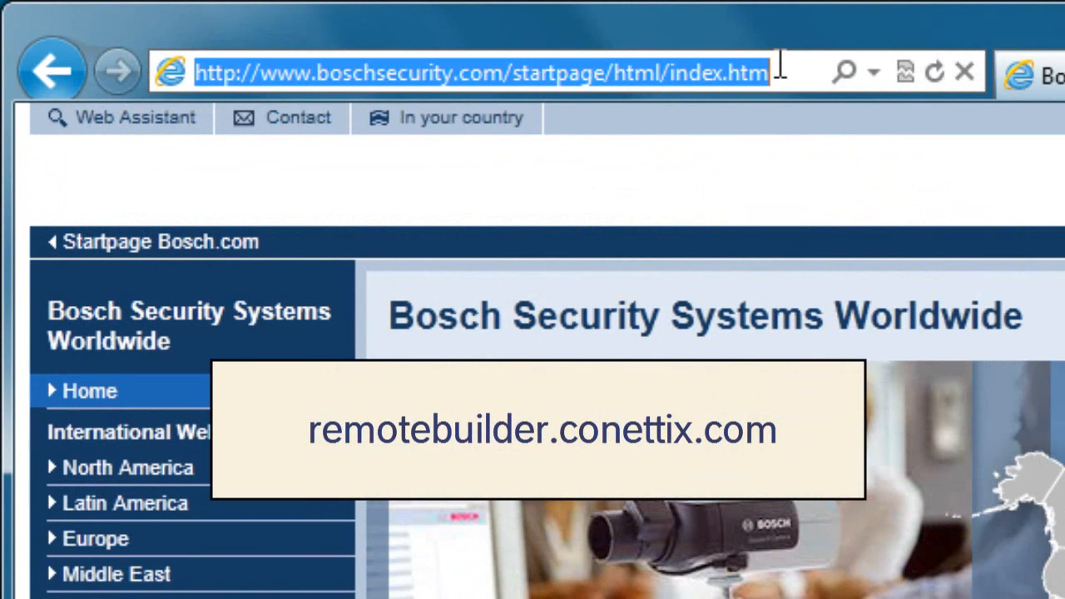
pyautogui.write('remotebuilder')
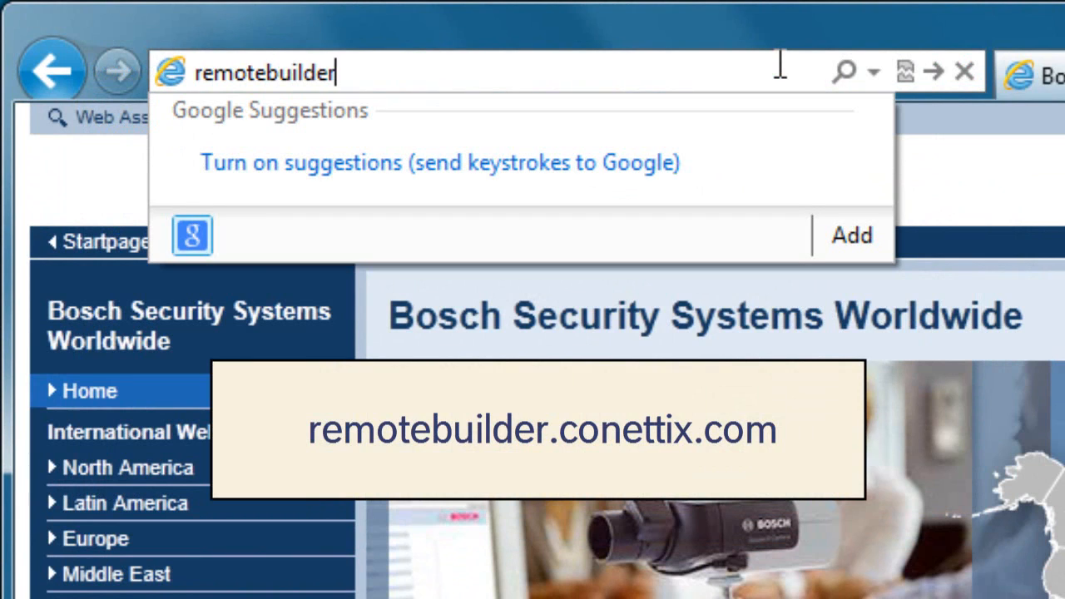
pyautogui.write('.conettix.c')
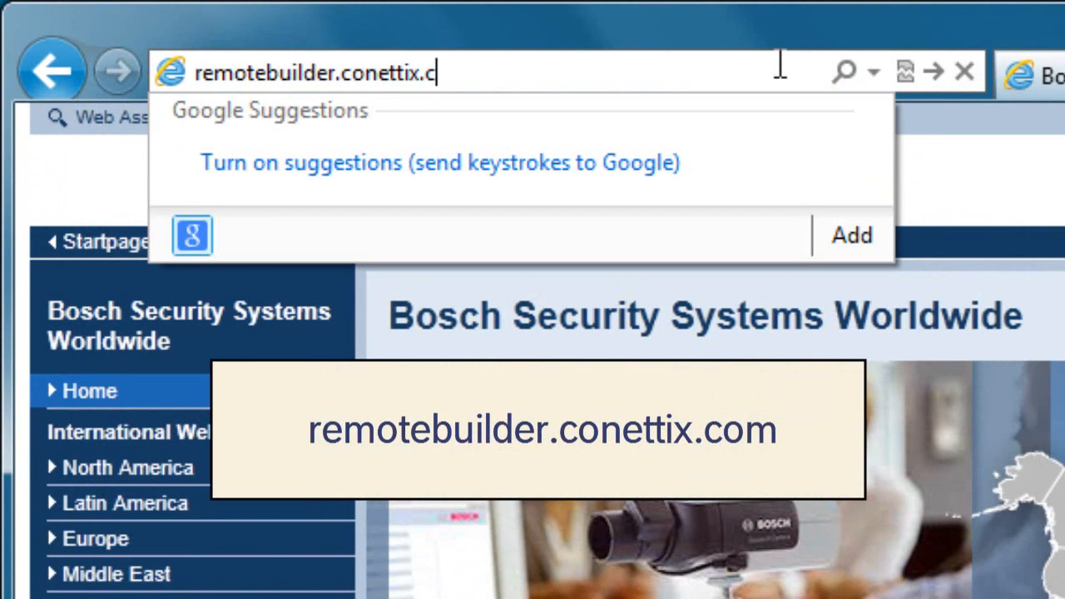
pyautogui.write('om')
pyautogui.press('Return')
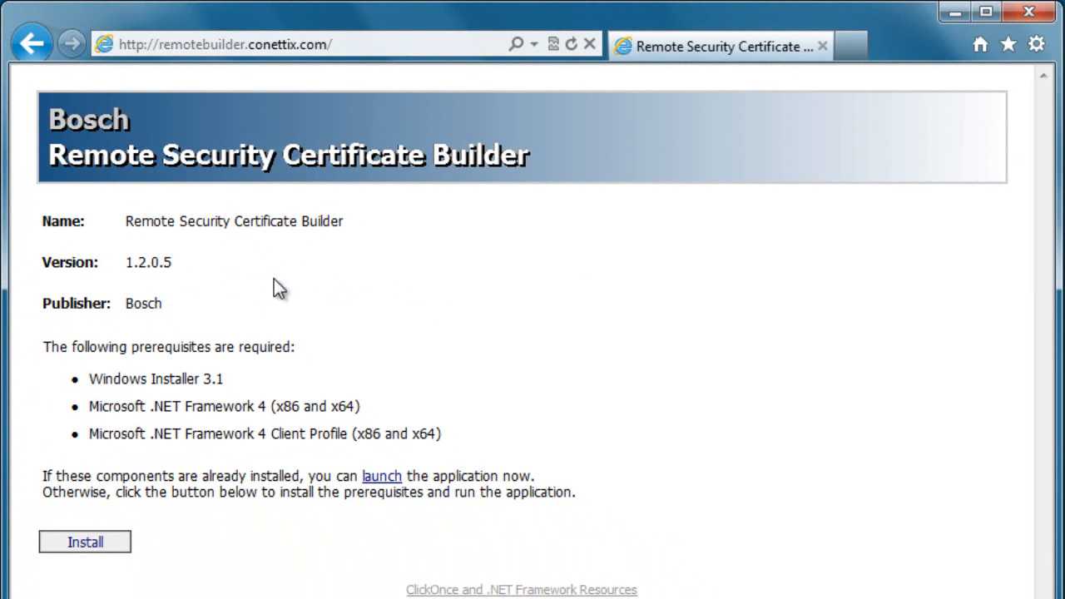
pyautogui.click(123, 547)
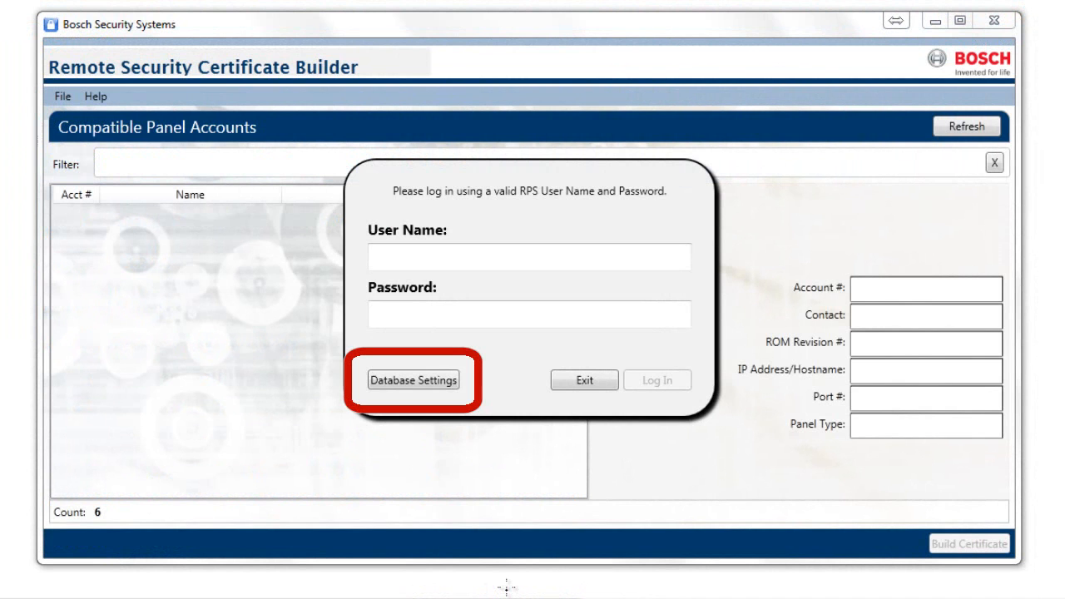
# - Open the certificate builder's database settings, and log on to Remote Programming Software (RPS) as admin with the account password
pyautogui.click(421, 381)
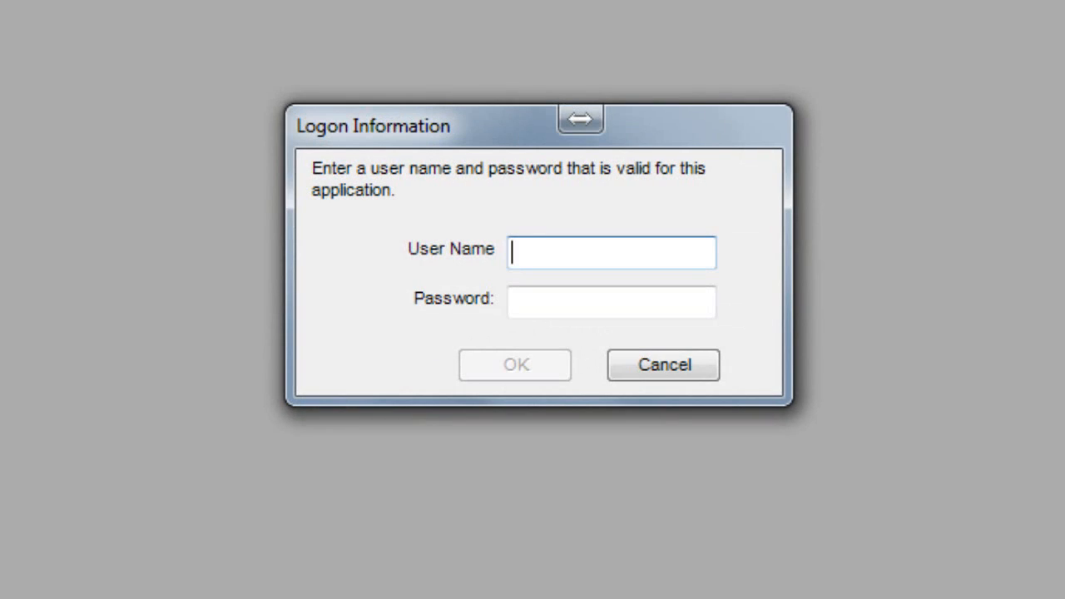
pyautogui.write('admin')
pyautogui.press('Tab')
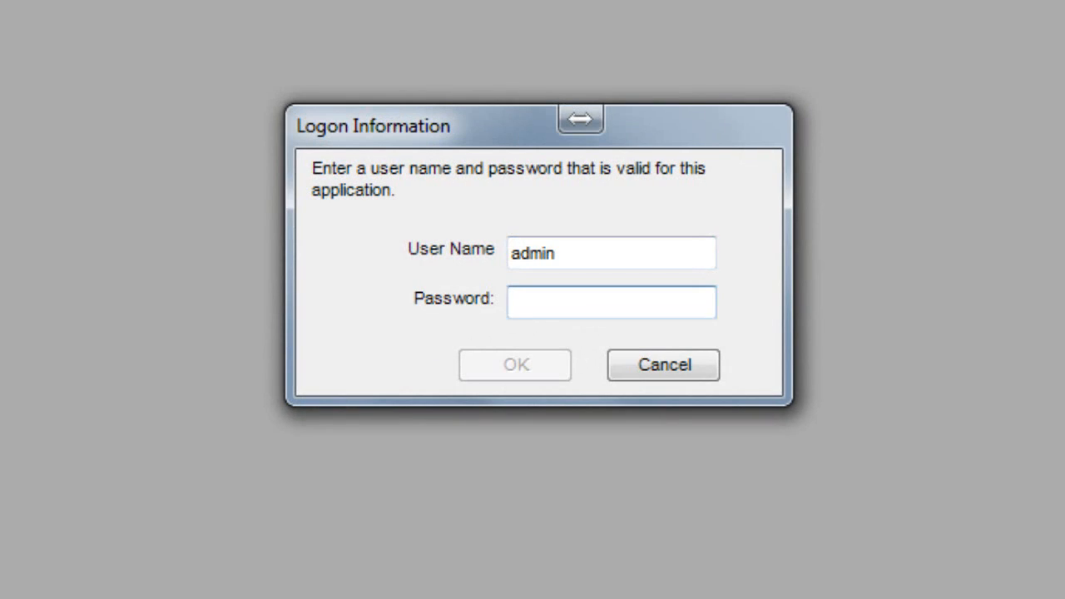
pyautogui.write('****')
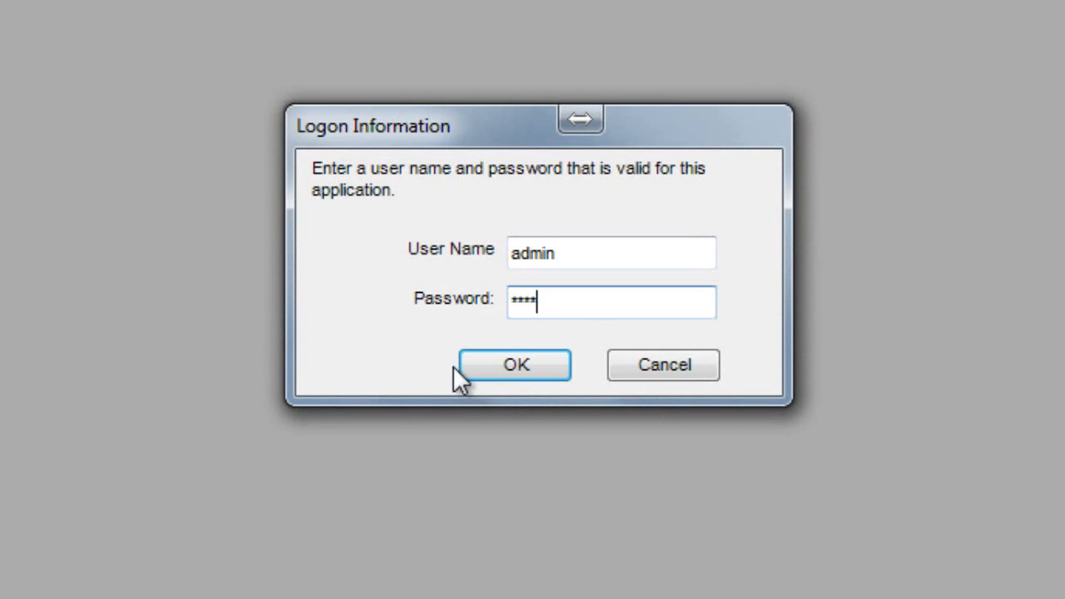
pyautogui.click(515, 366)
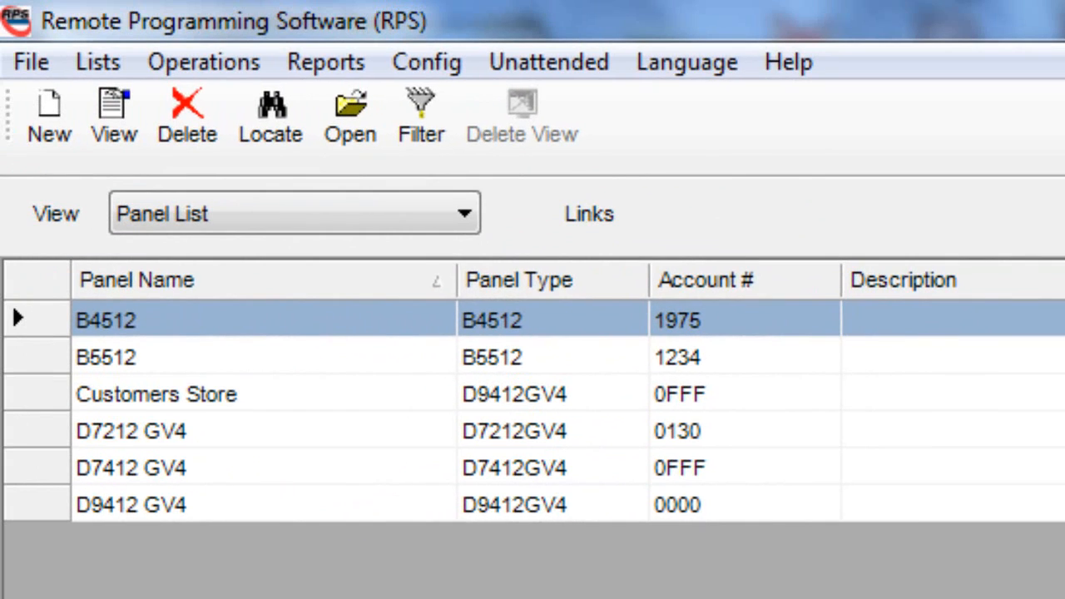
# - Look up the database settings in the RPS system configuration
pyautogui.click(436, 65)
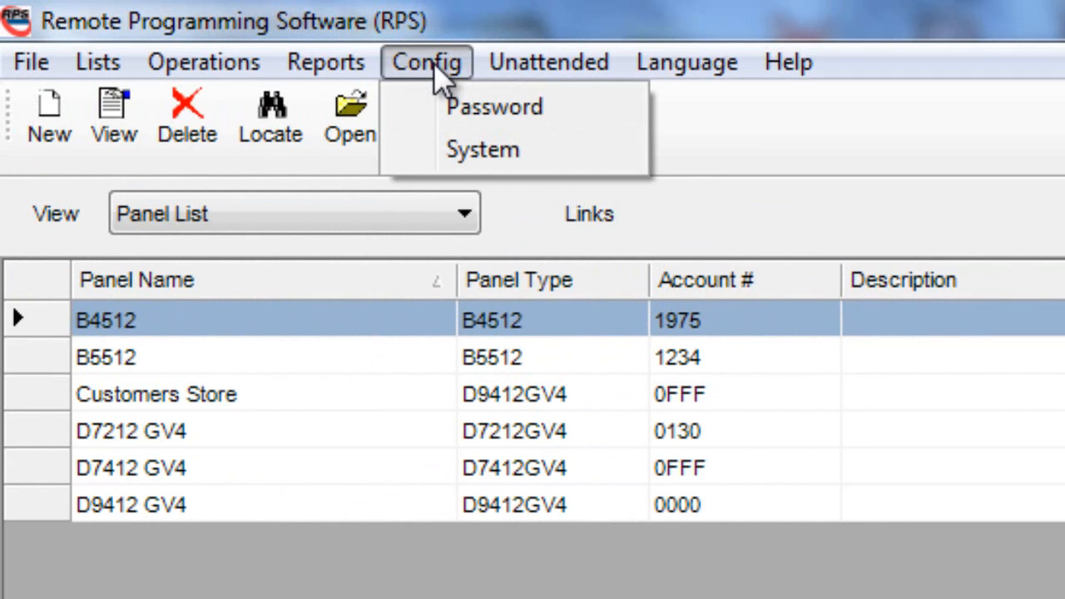
pyautogui.click(460, 148)
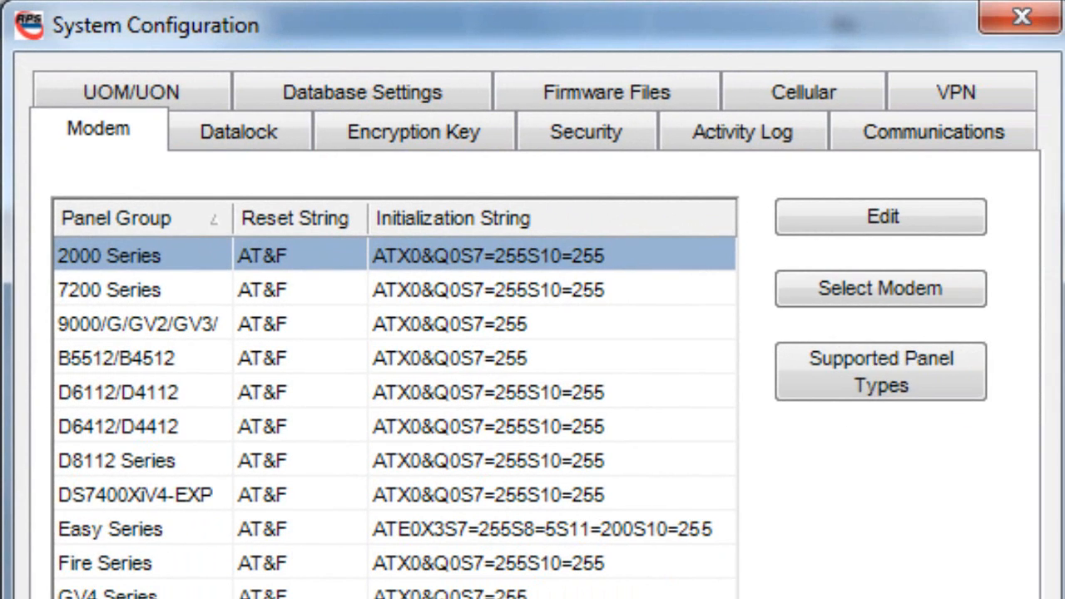
pyautogui.click(457, 100)
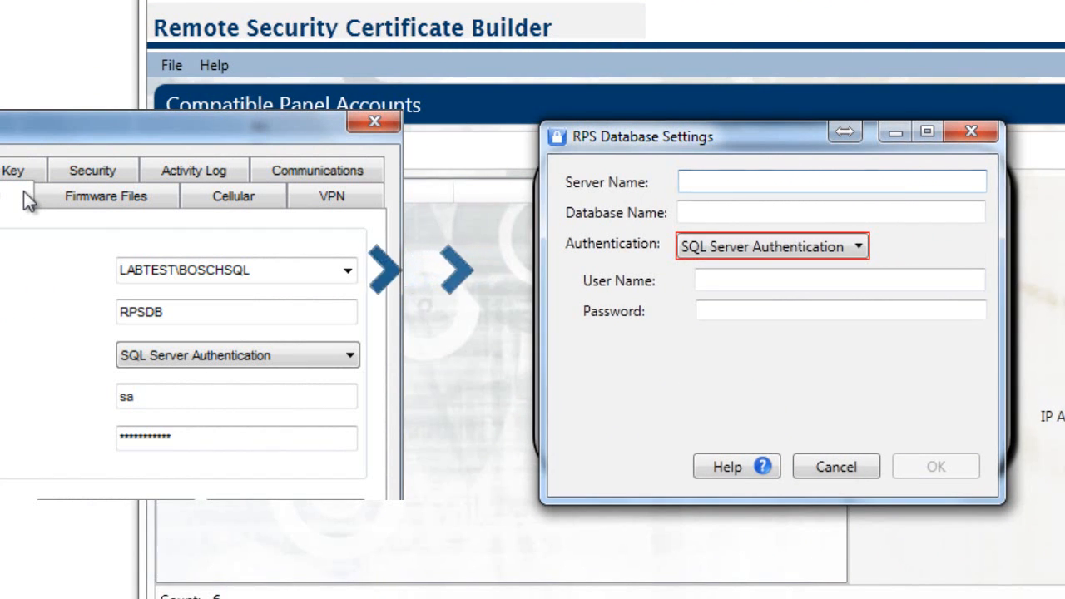
# - In the certificate builder's RPS database settings, set the server name to labtest\boschsql and the database name to rpsdb
pyautogui.write('labtest\\boschsql')
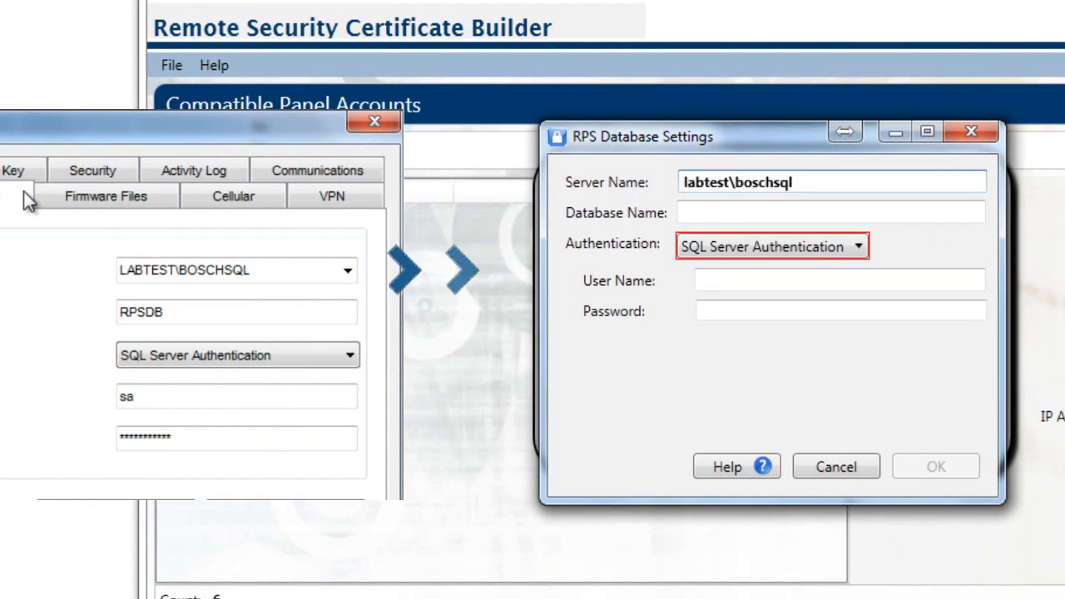
pyautogui.press('Tab')
pyautogui.write('rpsdb')
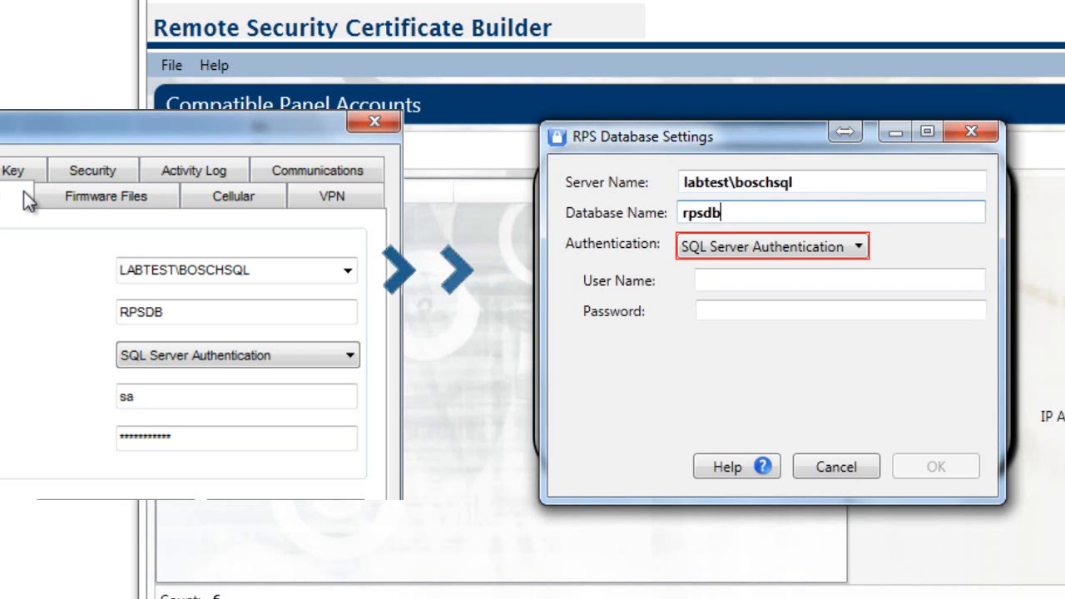
# - Enter sa as the SQL Server user name, fill in the database password, and accept the RPS database settings
pyautogui.press('Tab')
pyautogui.press('Tab')
pyautogui.write('sa')
pyautogui.press('Tab')
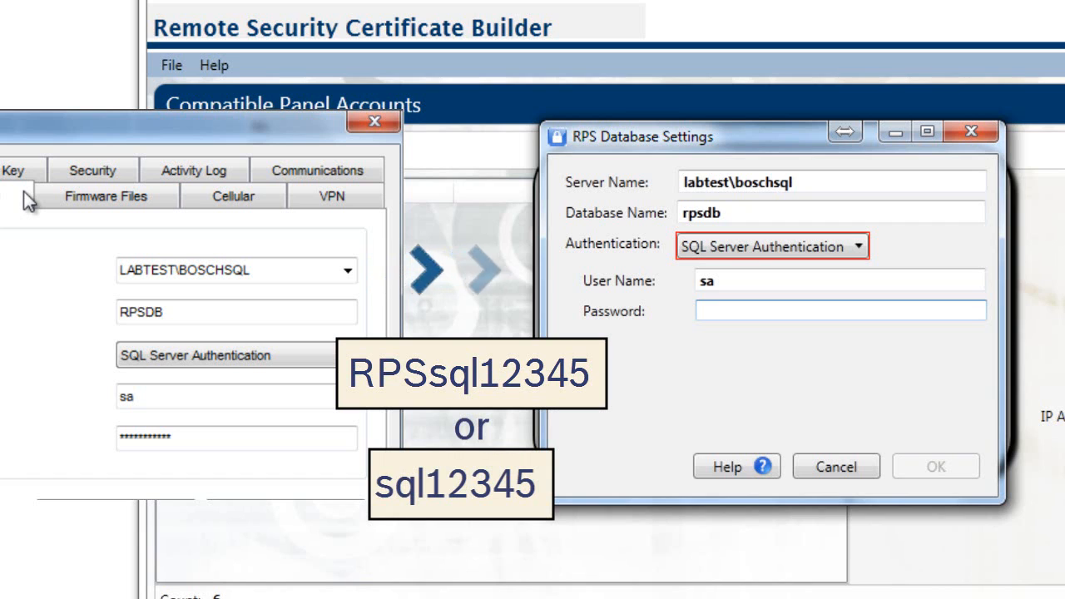
pyautogui.write('RPS')
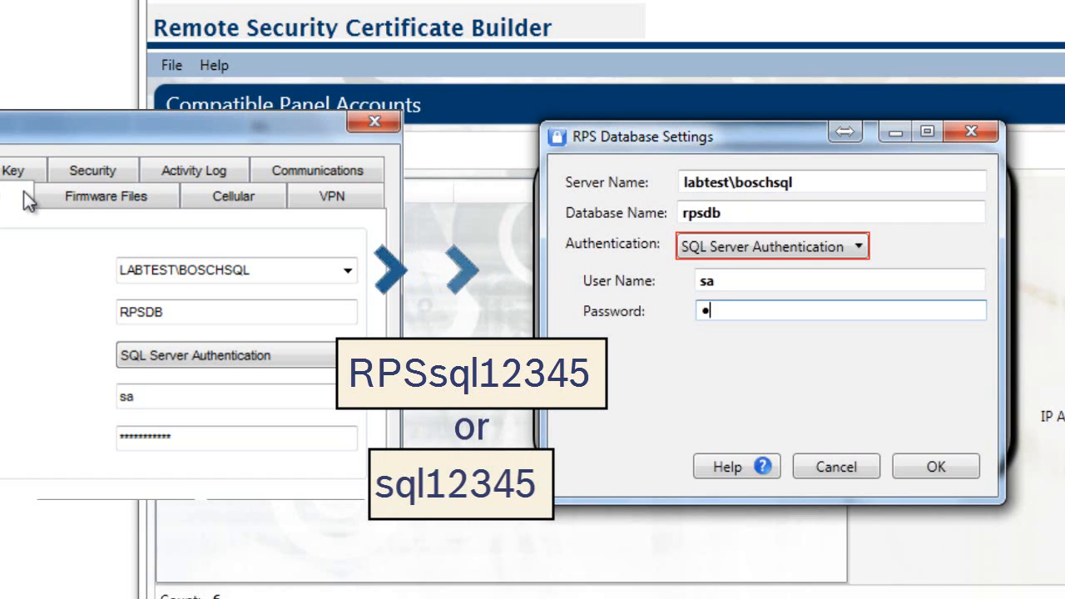
pyautogui.write('sql12')
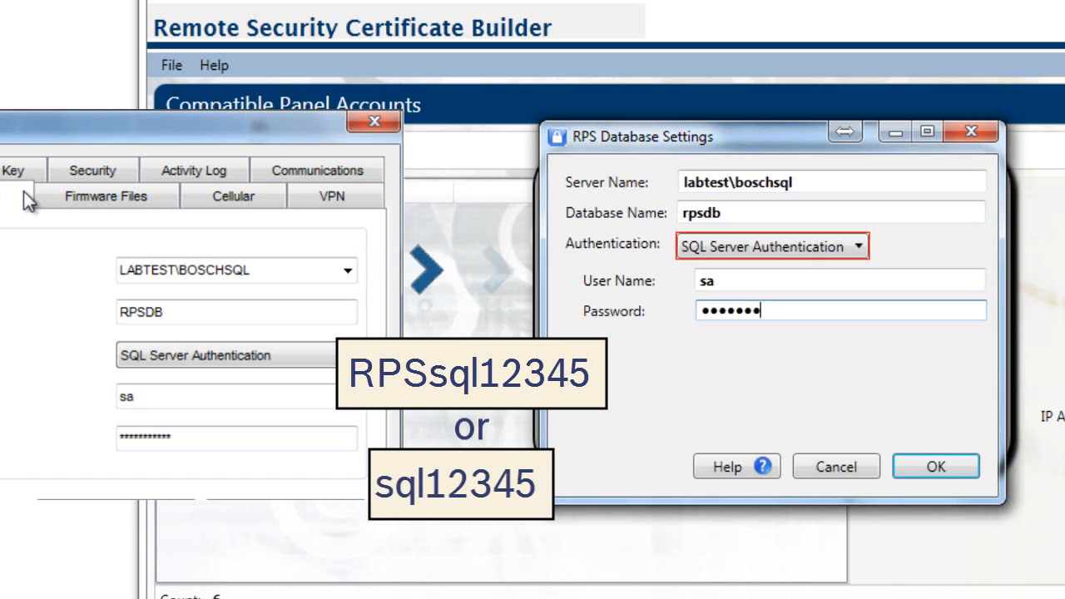
pyautogui.write('345')
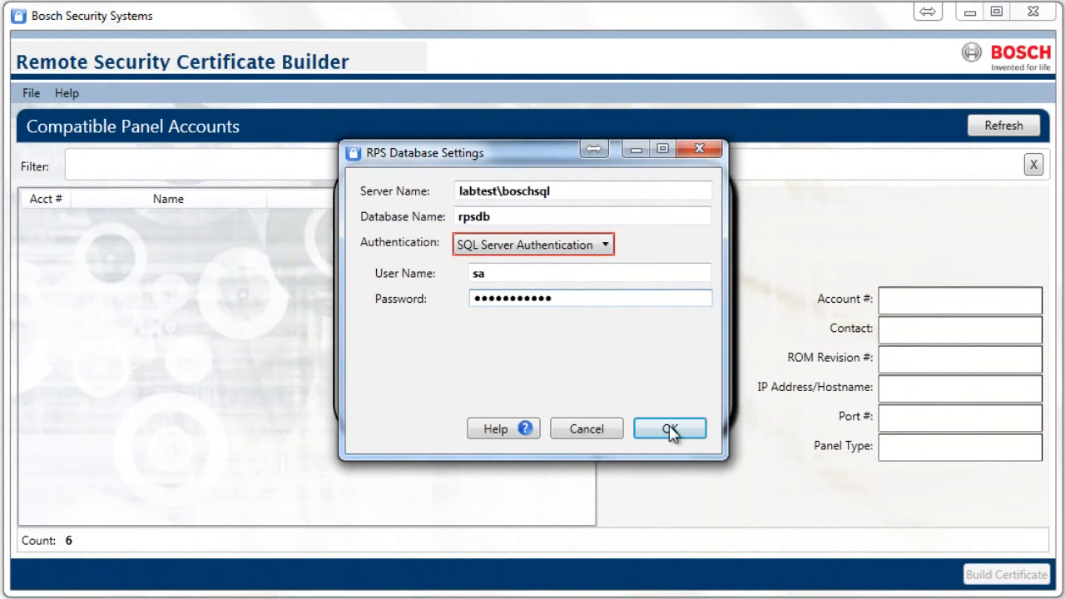
pyautogui.click(671, 429)
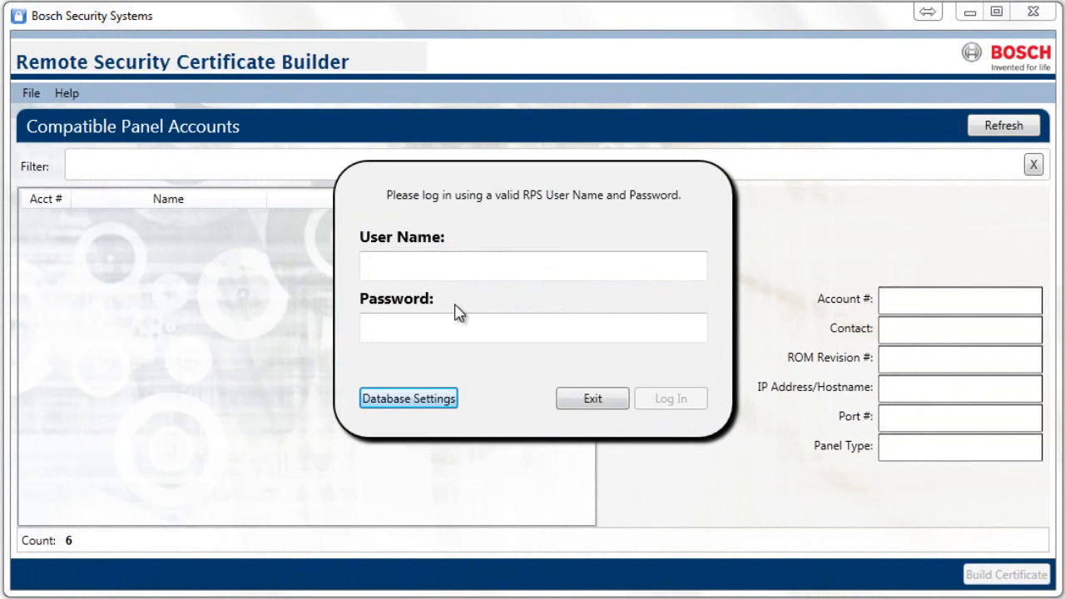
# - Log in to the certificate builder with the RPS user name admin and the account password
pyautogui.click(432, 272)
pyautogui.write('ad')
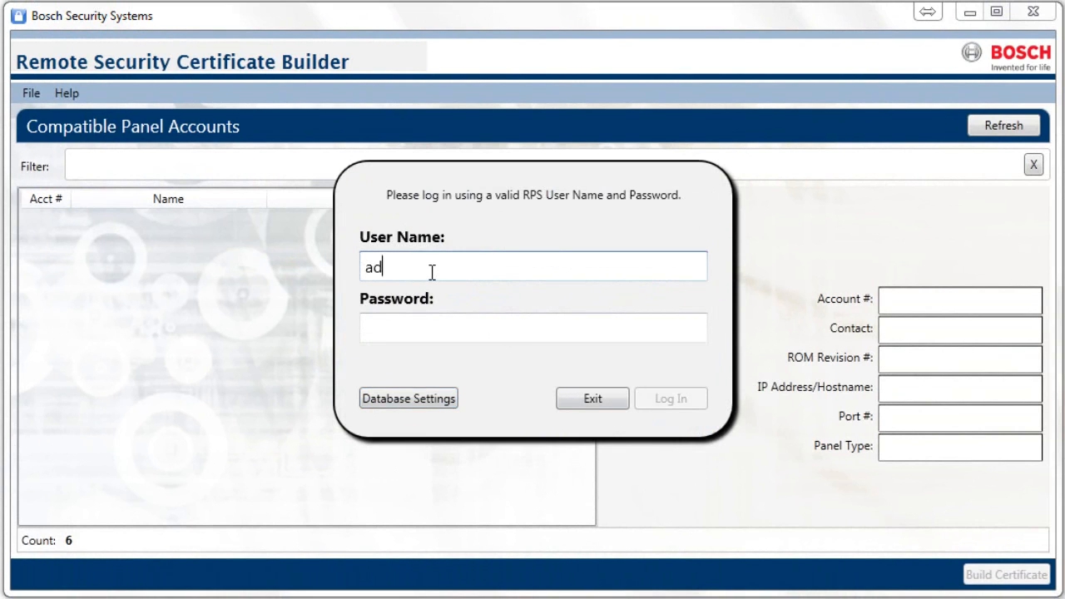
pyautogui.write('min')
pyautogui.press('Tab')
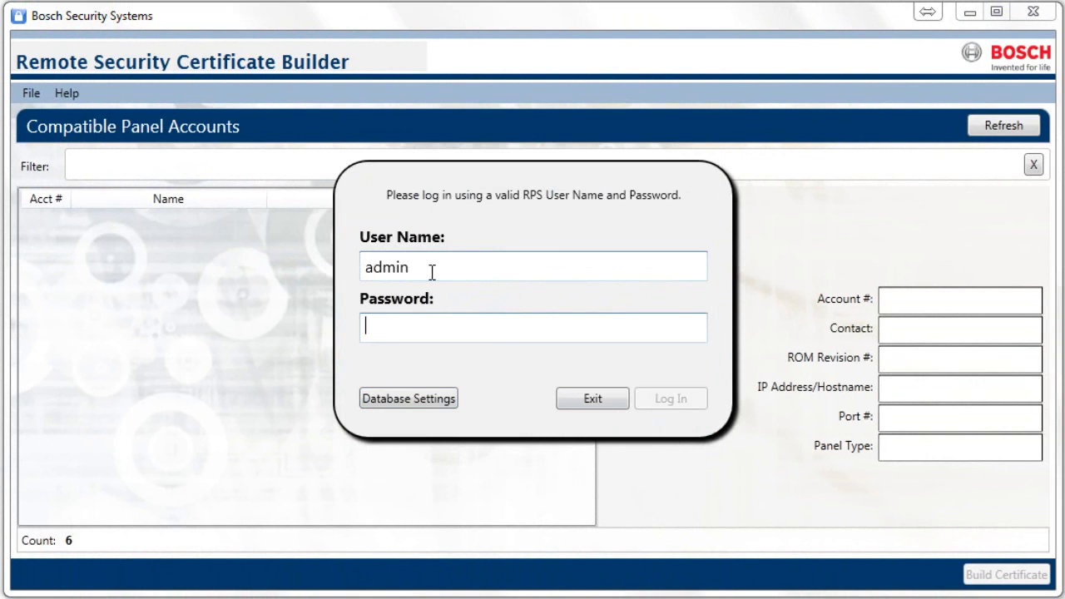
pyautogui.write('•111')
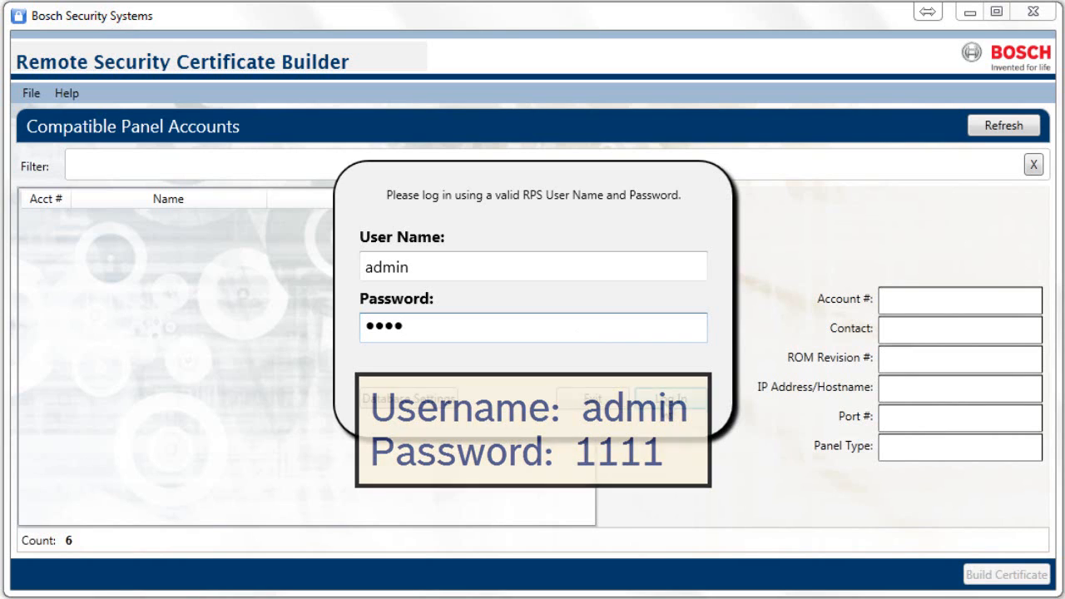
pyautogui.click(665, 401)
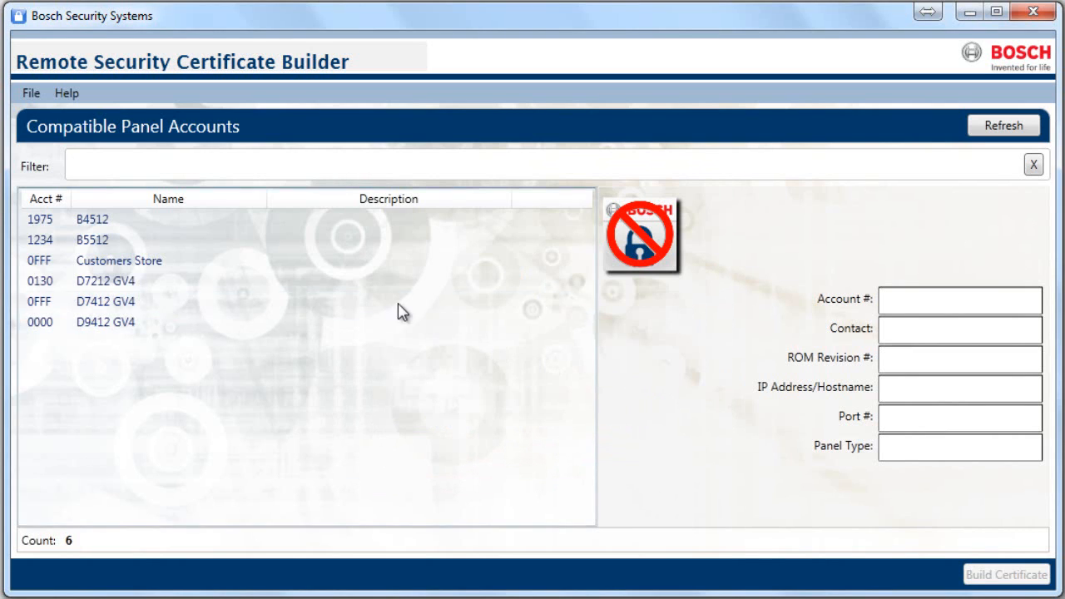
# - Open the dealer info settings and enter Bosch Dealer as the dealer name
pyautogui.click(31, 94)
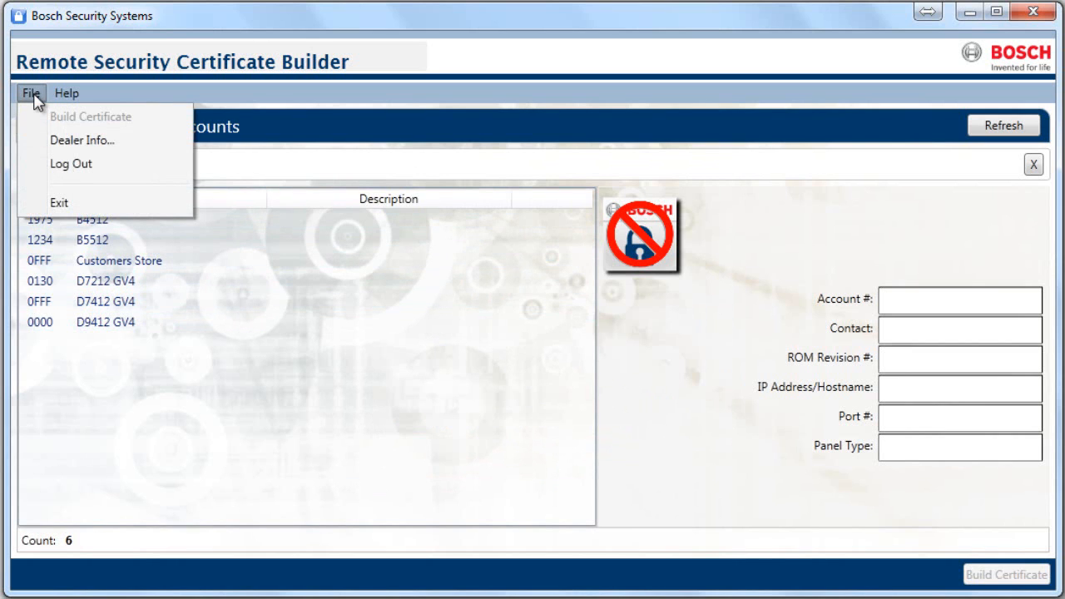
pyautogui.click(38, 142)
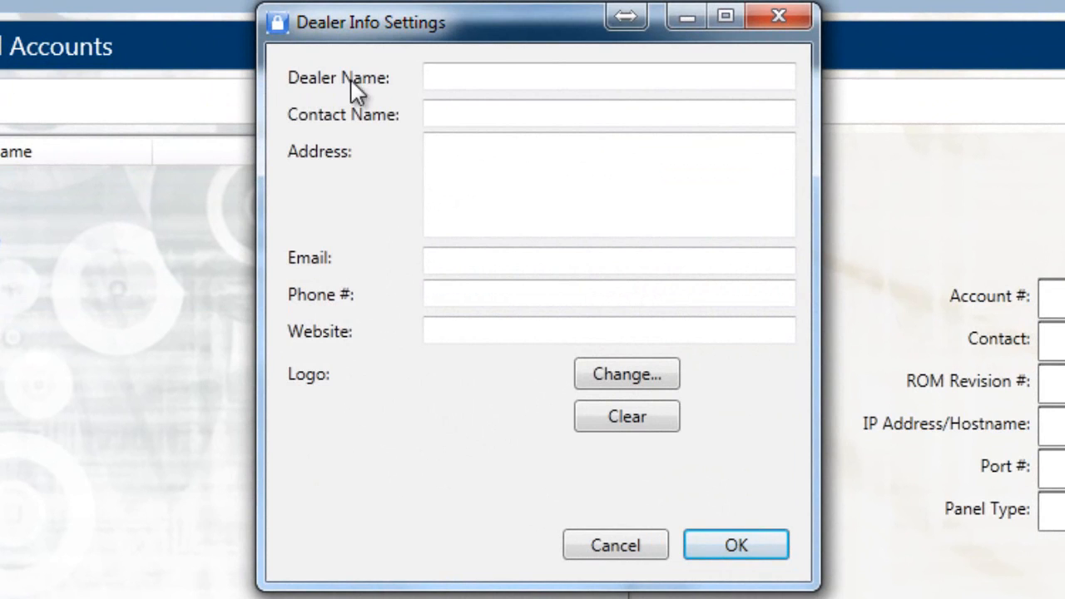
pyautogui.click(449, 74)
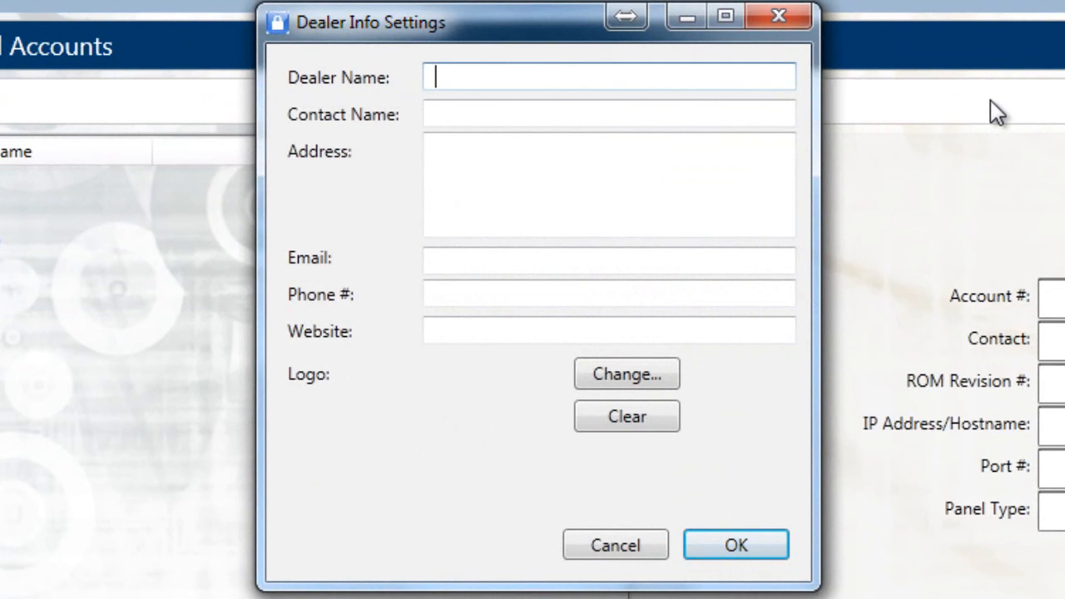
pyautogui.write('Bosch Dealer')
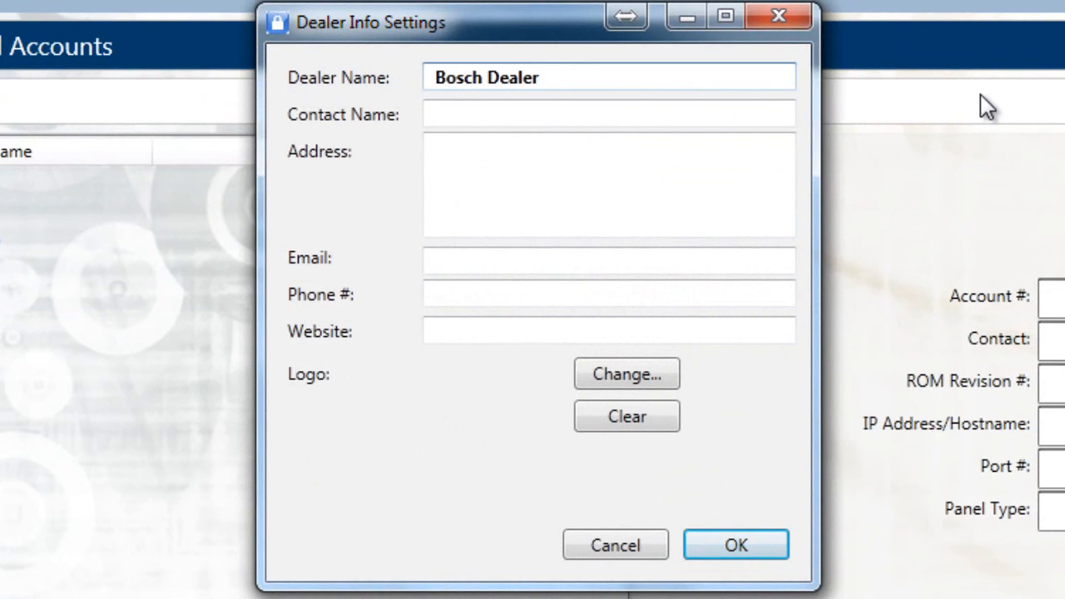
pyautogui.press('Tab')
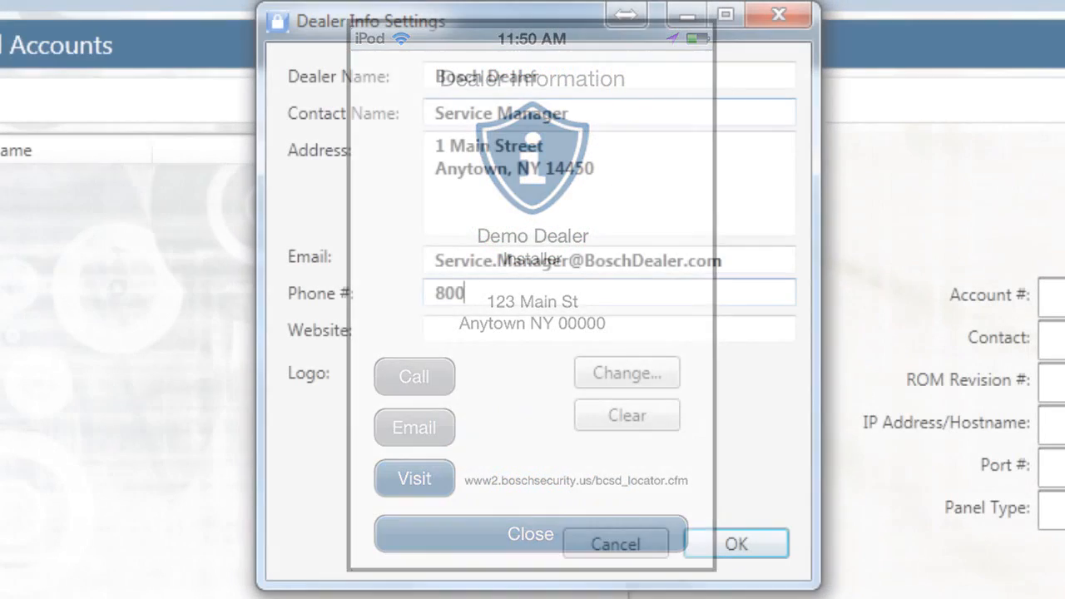
pyautogui.write('-555-')
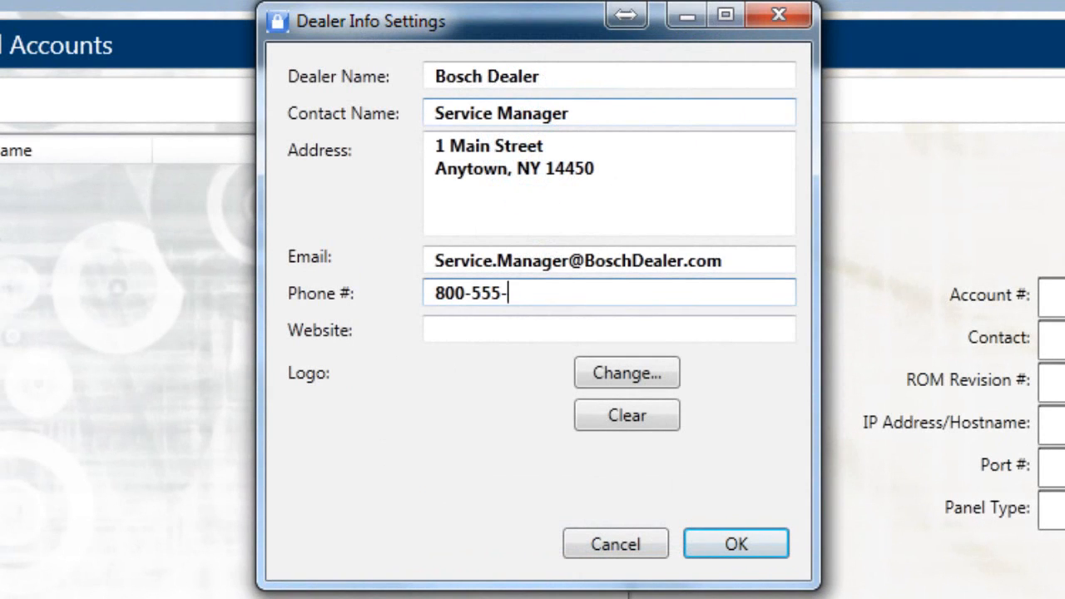
pyautogui.write('1212')
pyautogui.press('Tab')
pyautogui.write('www')
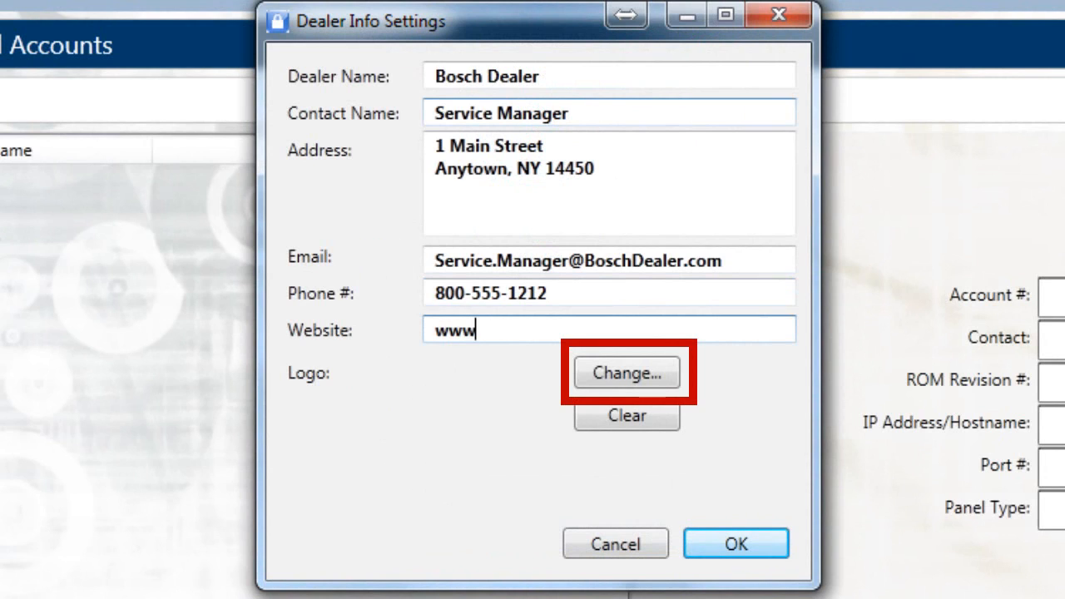
pyautogui.write('.boschdealer')
pyautogui.write('.com')
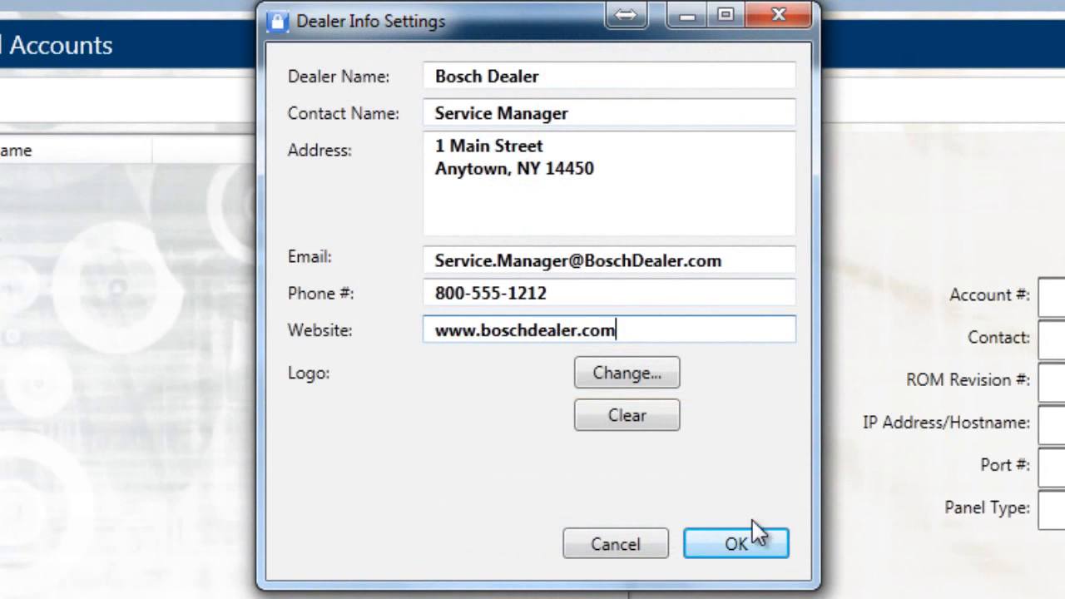
pyautogui.click(732, 547)
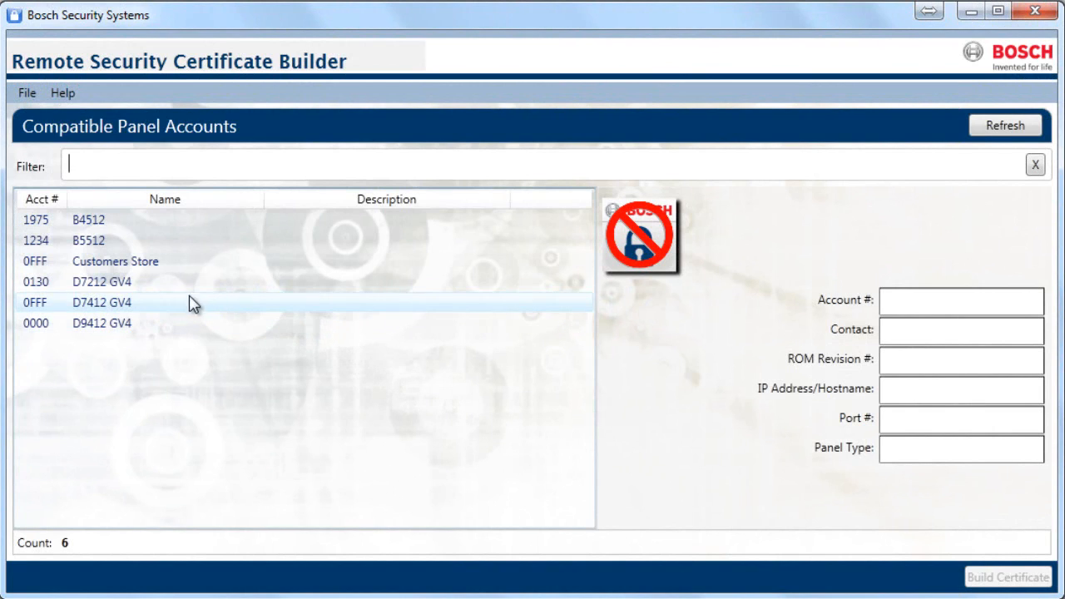
# - Start building a remote certificate for the Customers Store panel account
pyautogui.click(110, 265)
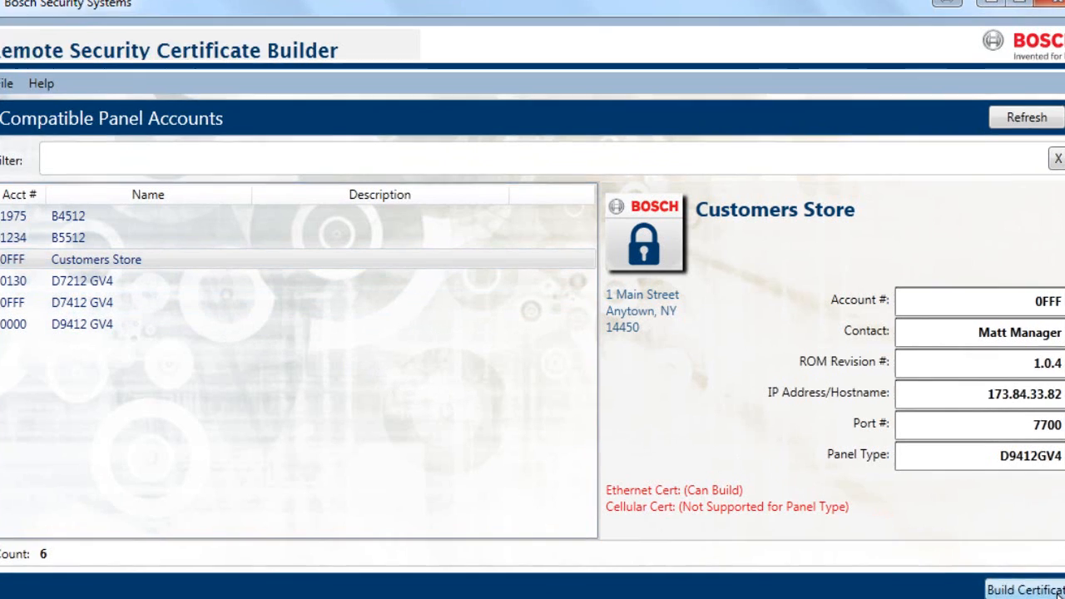
pyautogui.click(1032, 581)
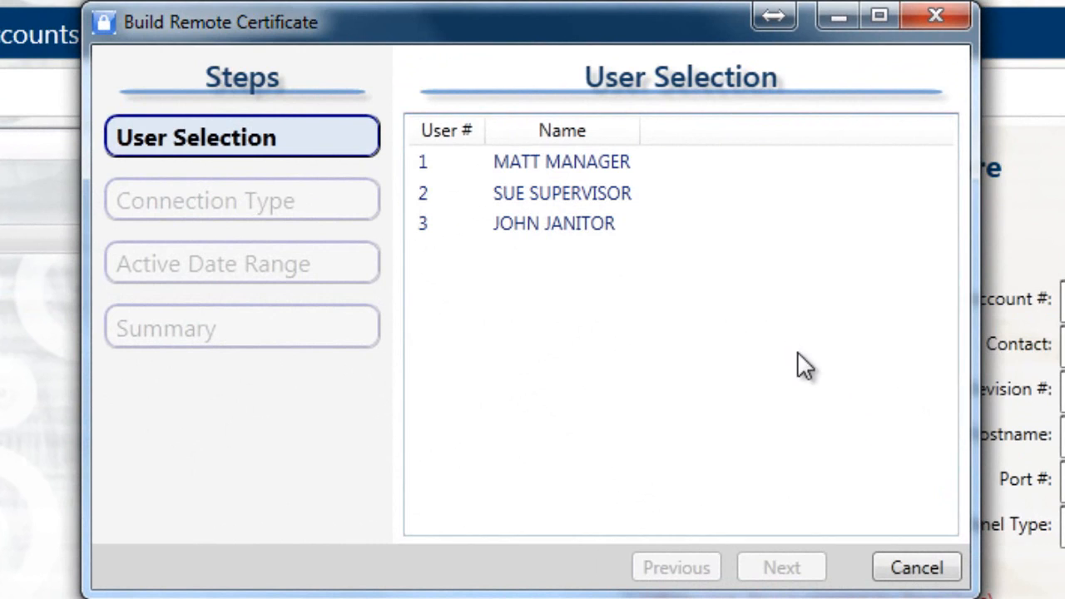
# - Choose user 1 for the remote certificate and accept Ethernet (wired network) as the panel connection method
pyautogui.click(640, 169)
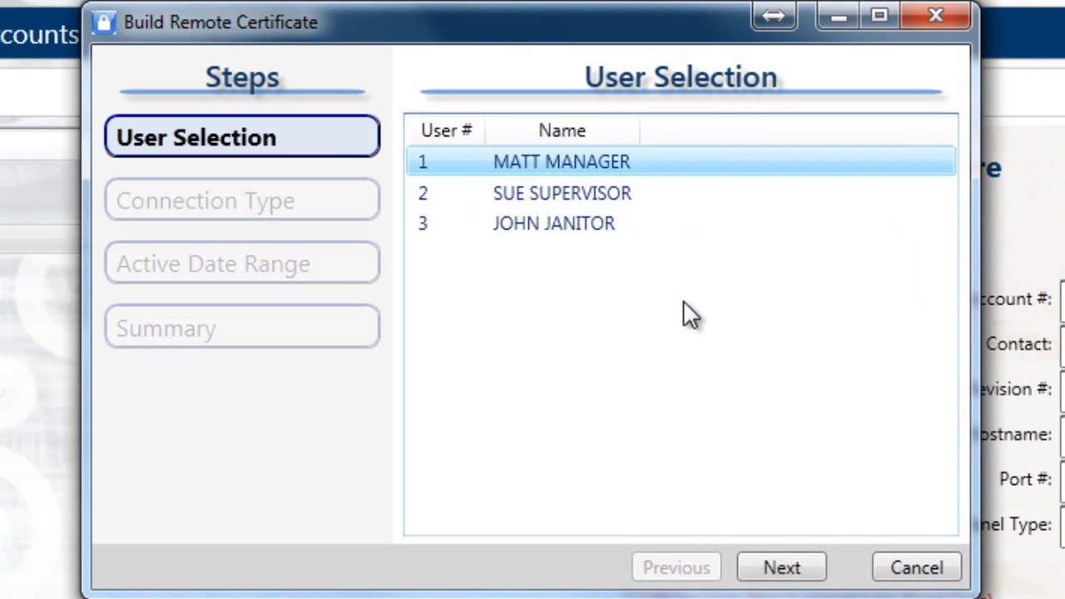
pyautogui.click(791, 570)
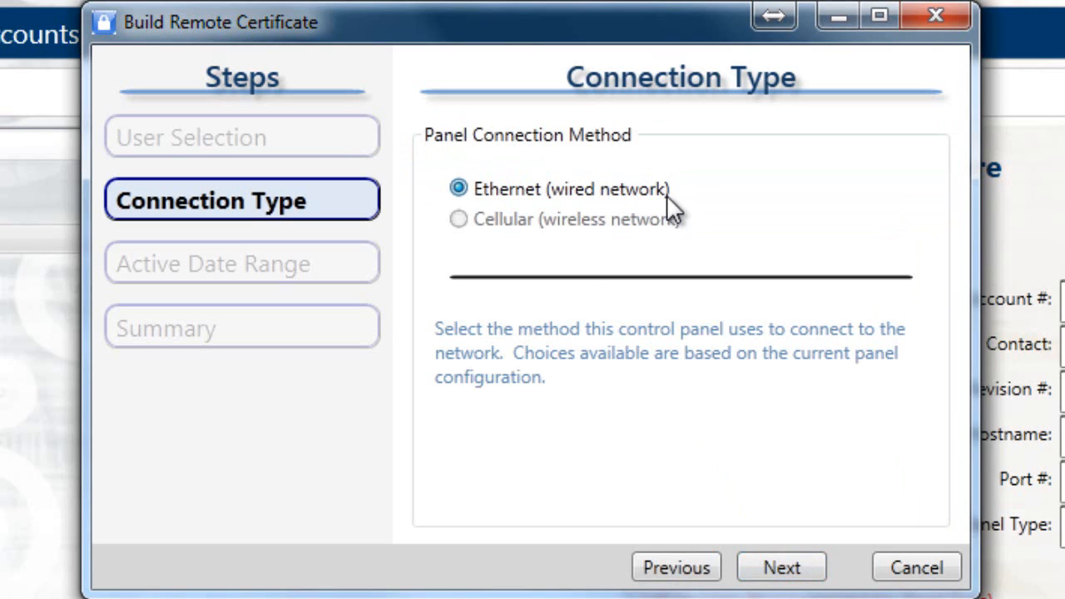
pyautogui.click(782, 567)
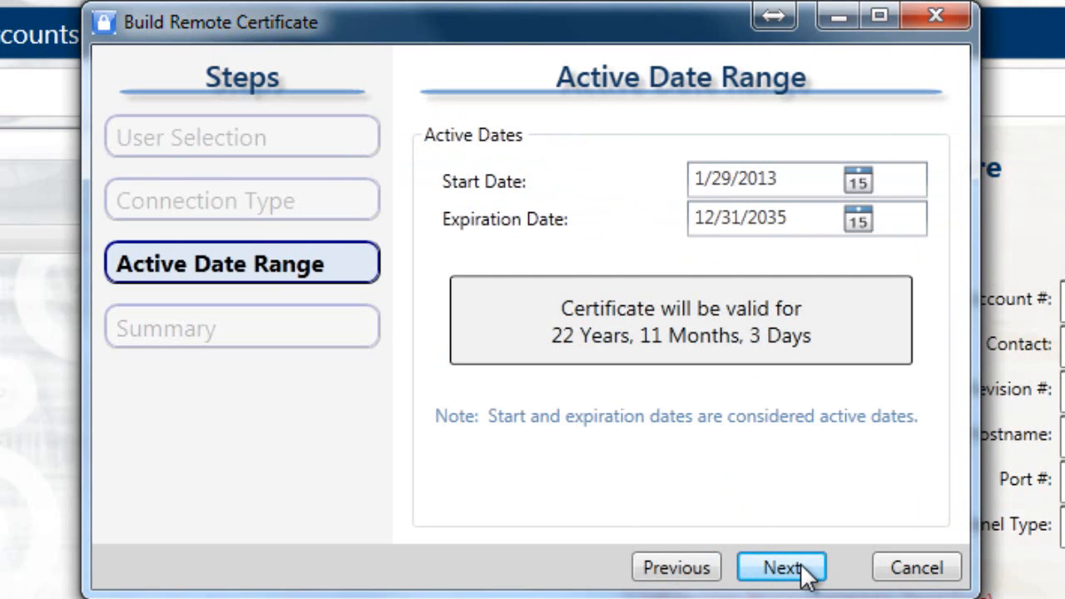
# - Set the certificate's expiration date to 12/1/2014 and create the certificate
pyautogui.click(792, 221)
pyautogui.press('BackSpace')
pyautogui.press('BackSpace')
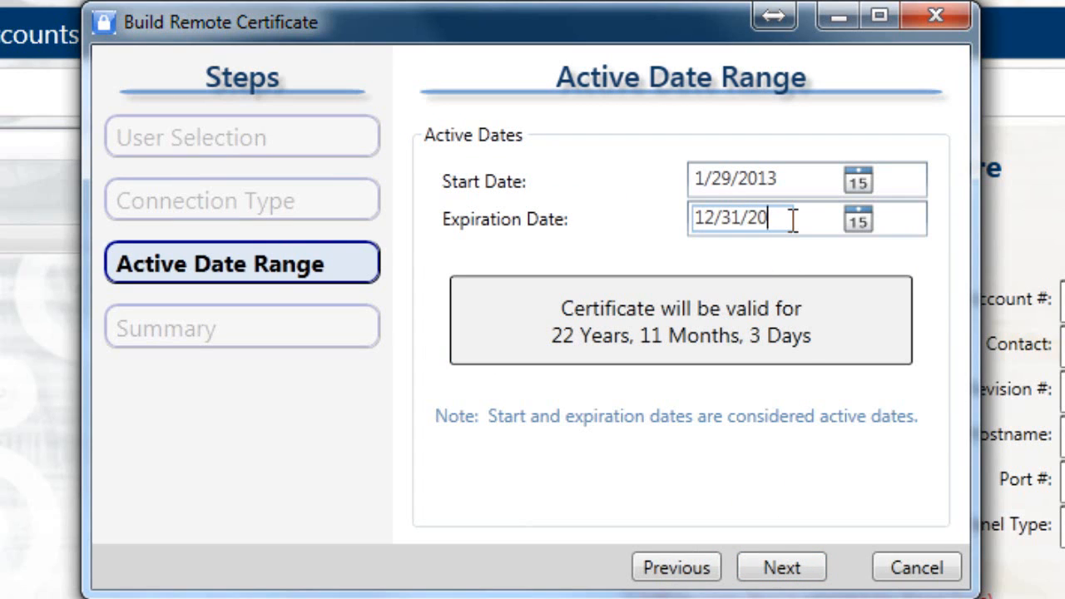
pyautogui.write('14')
pyautogui.click(858, 218)
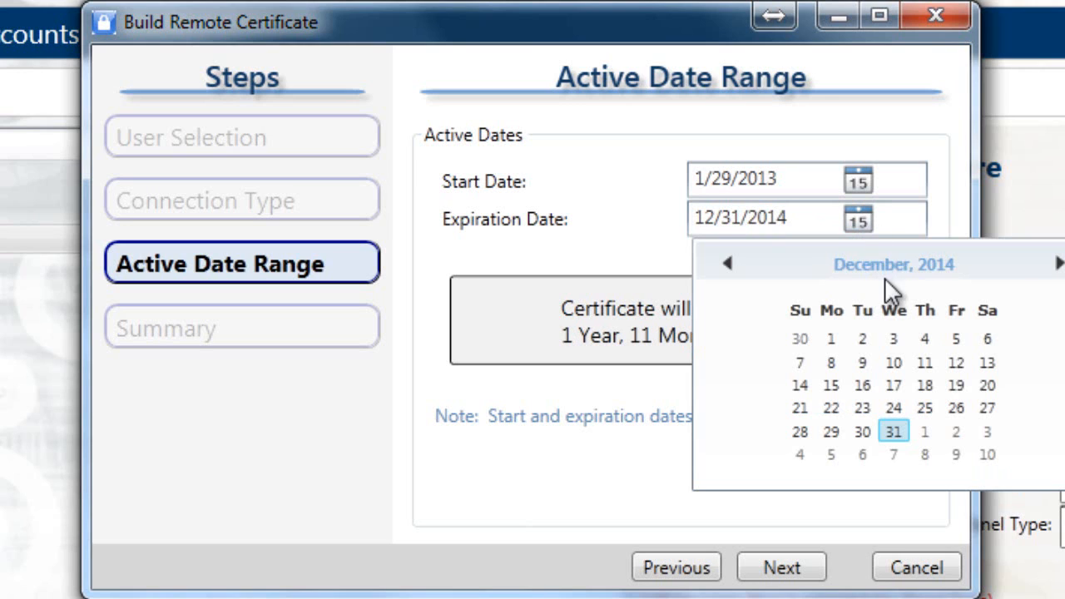
pyautogui.click(832, 338)
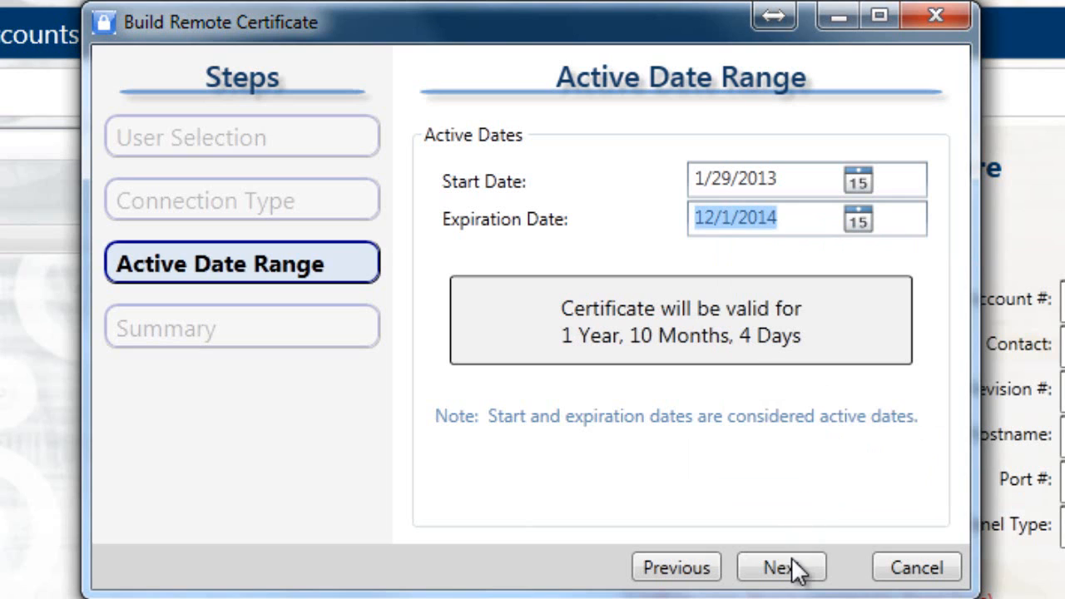
pyautogui.click(815, 572)
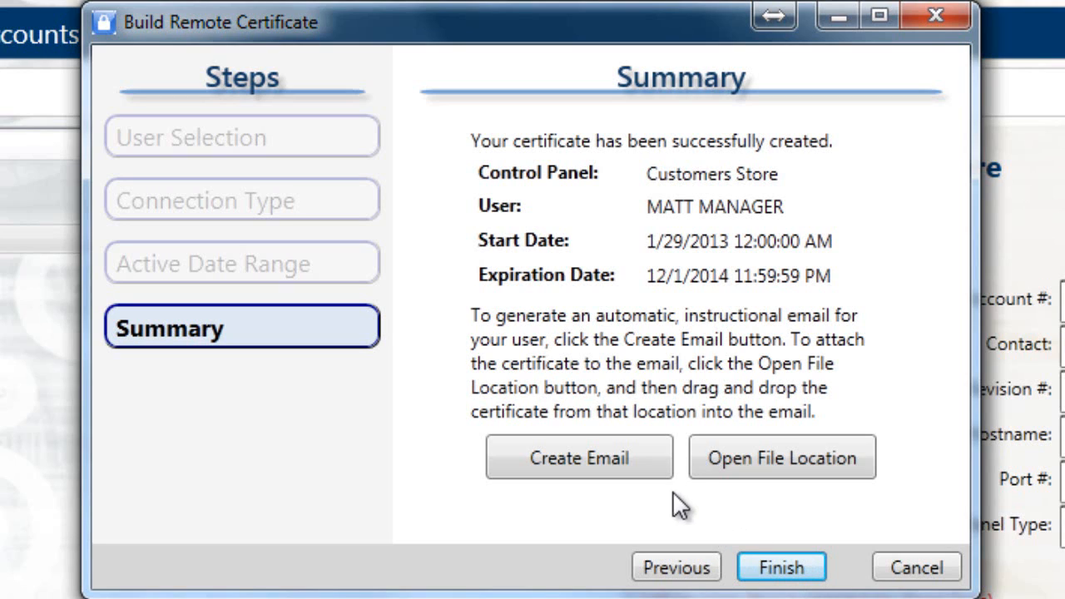
# - Create the instructional certificate delivery email and address it to the certificate user's e-mail address
pyautogui.click(651, 467)
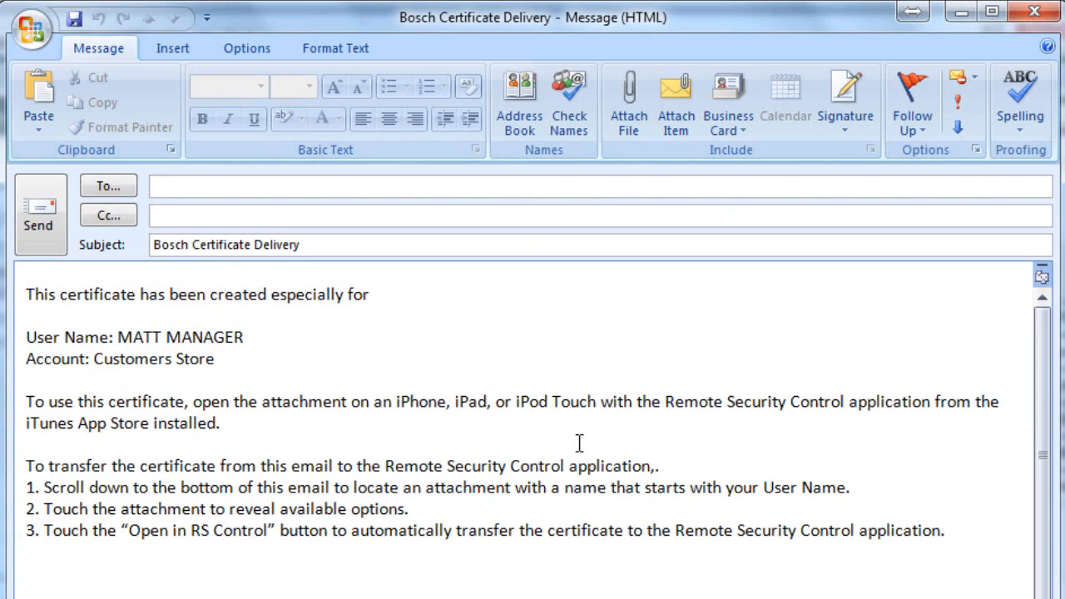
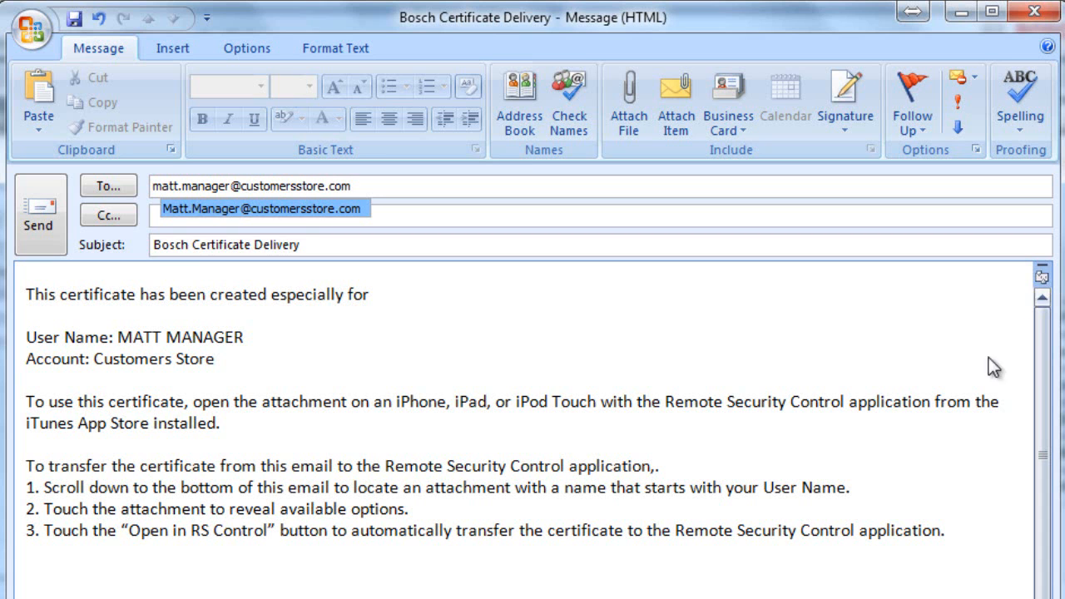
# - Open the certificate's file location, attach the user's Customers Store .brmcrt file to the Bosch Certificate Delivery email, and send it
pyautogui.click(757, 349)
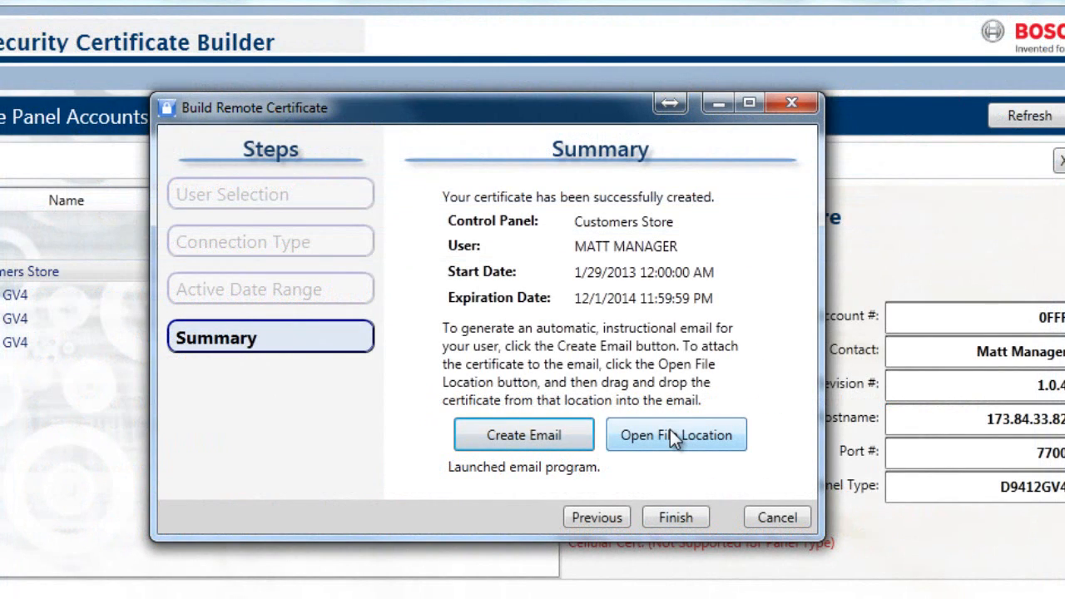
pyautogui.click(670, 431)
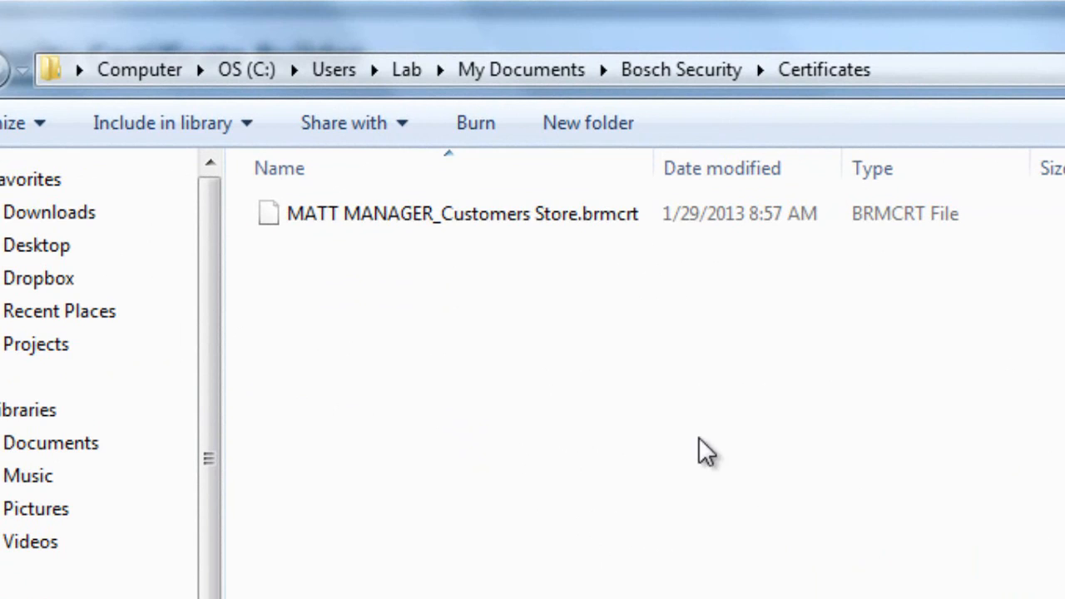
pyautogui.click(342, 229)
pyautogui.moveTo(341, 229); pyautogui.dragTo(671, 590)
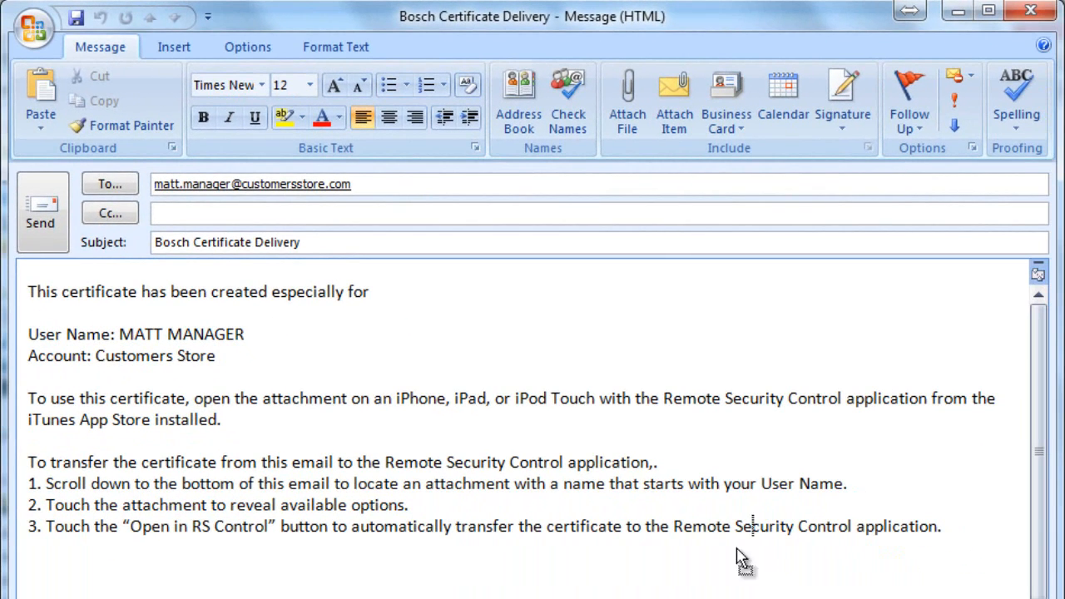
pyautogui.moveTo(737, 547); pyautogui.dragTo(454, 302)
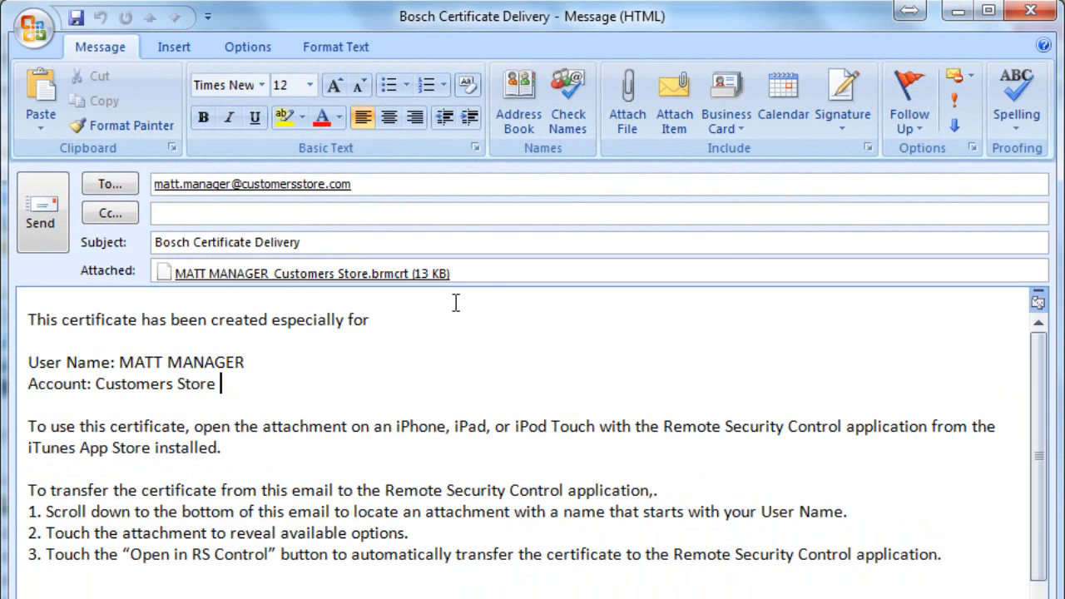
pyautogui.click(53, 233)
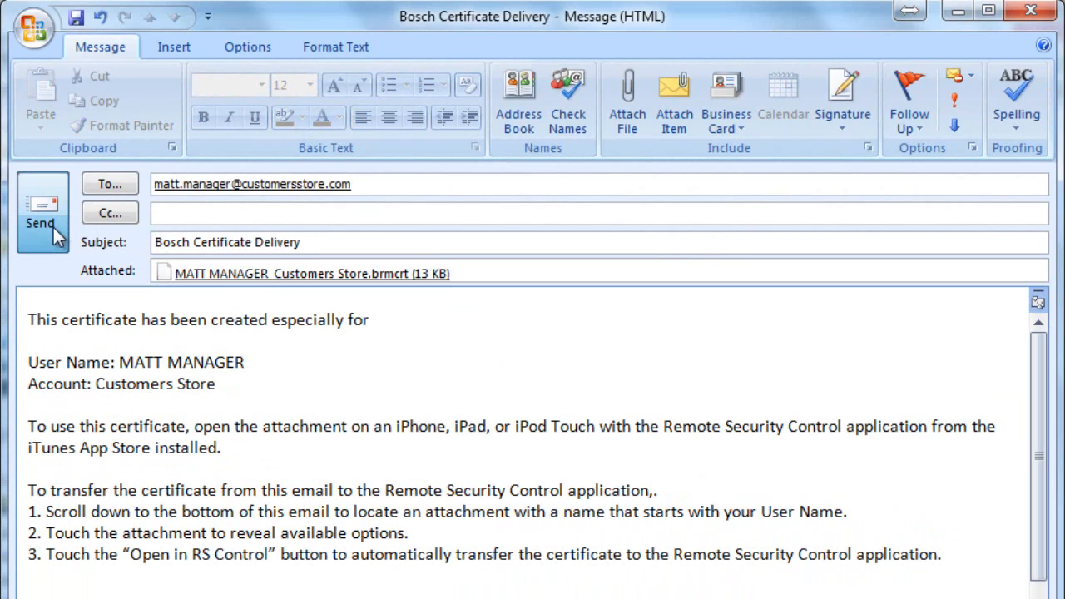